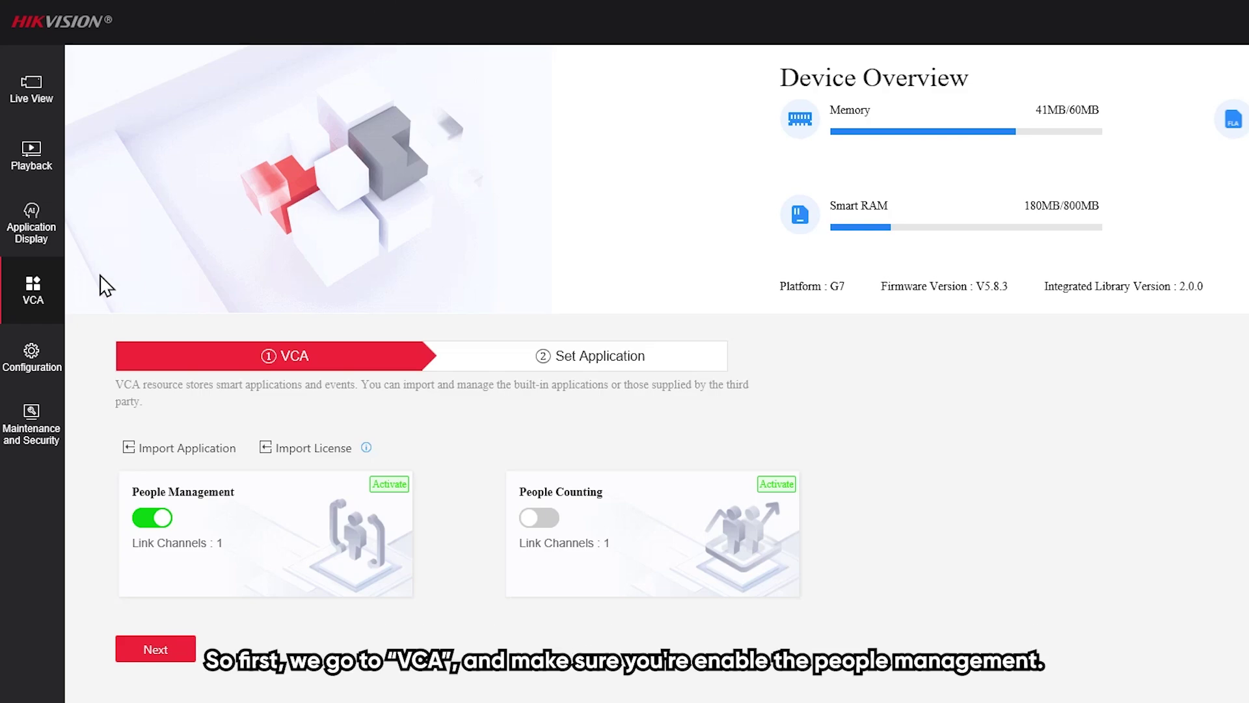
# - Go from Set Application to People Management's Heat Map Configuration tab
pyautogui.moveTo(146, 581)
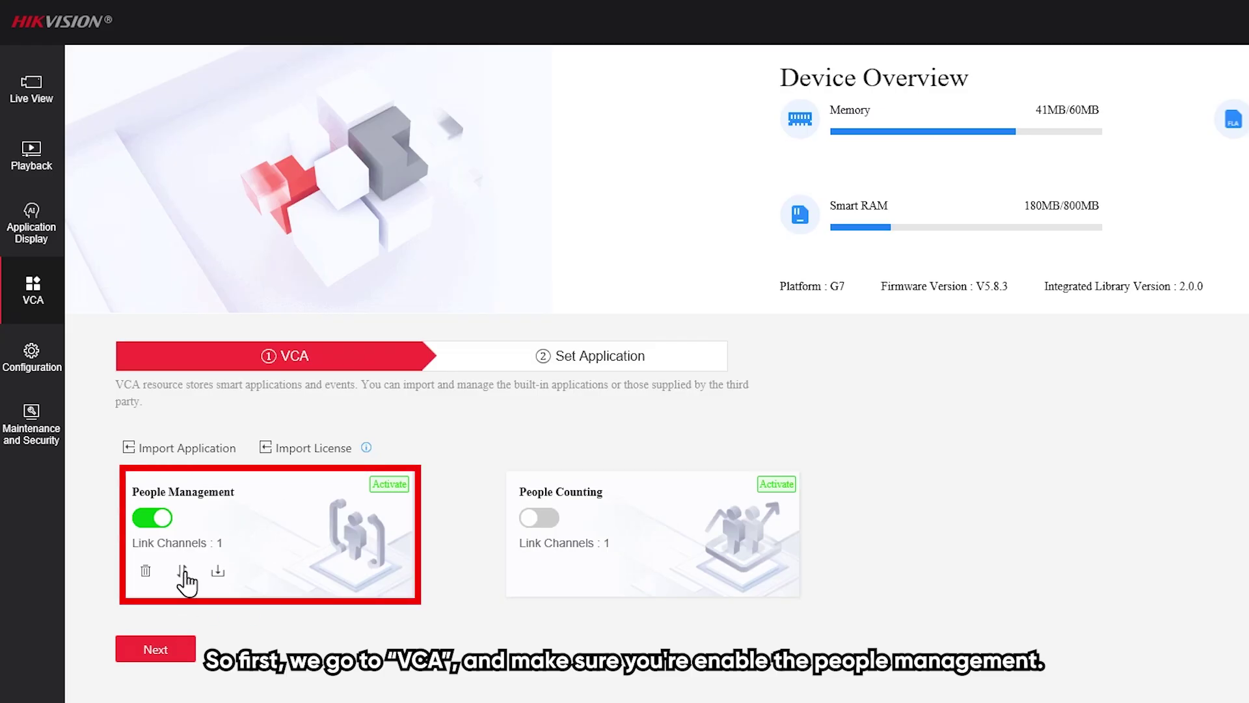
pyautogui.click(596, 361)
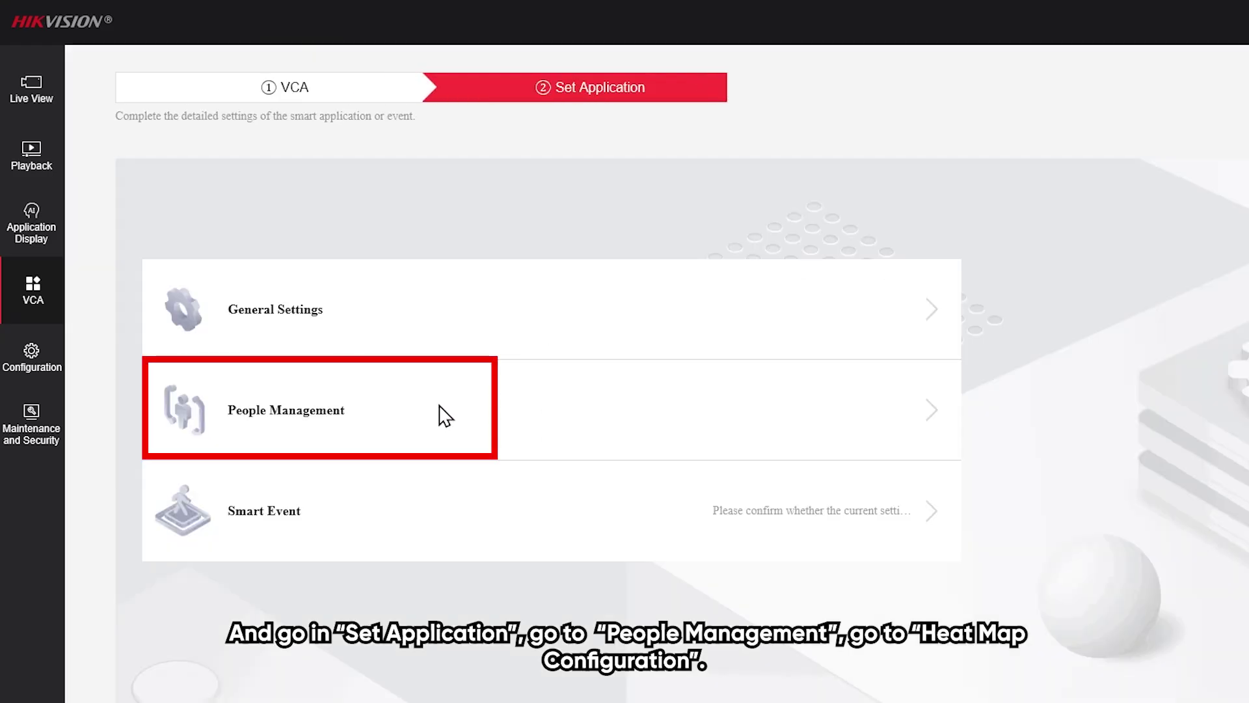
pyautogui.click(412, 426)
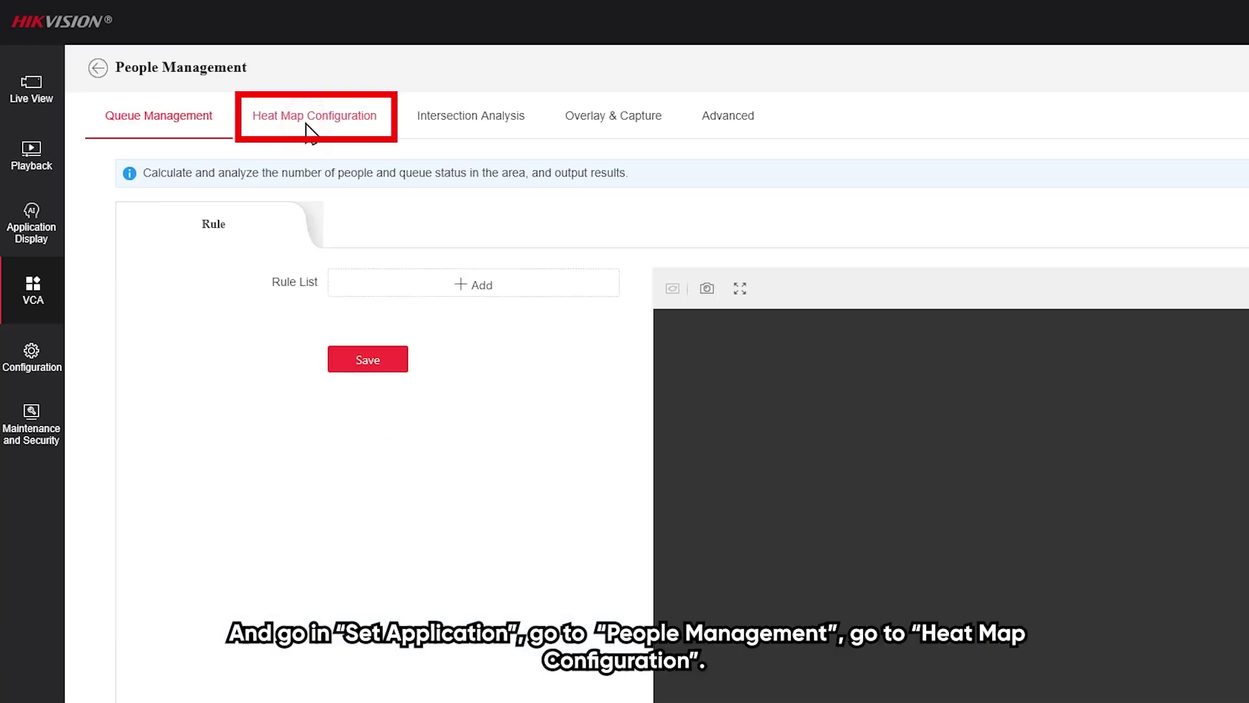
pyautogui.click(306, 125)
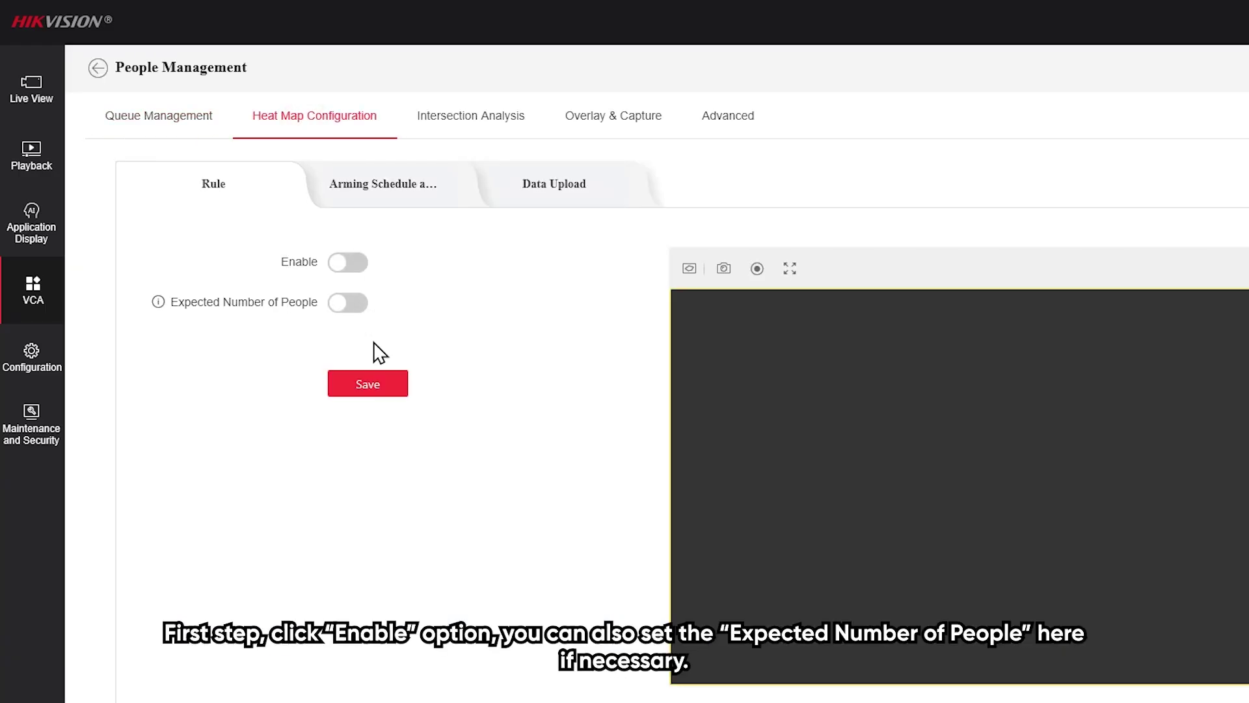
# - Enable heat map, outline a five-corner detection area over the fisheye view, and save
pyautogui.click(352, 264)
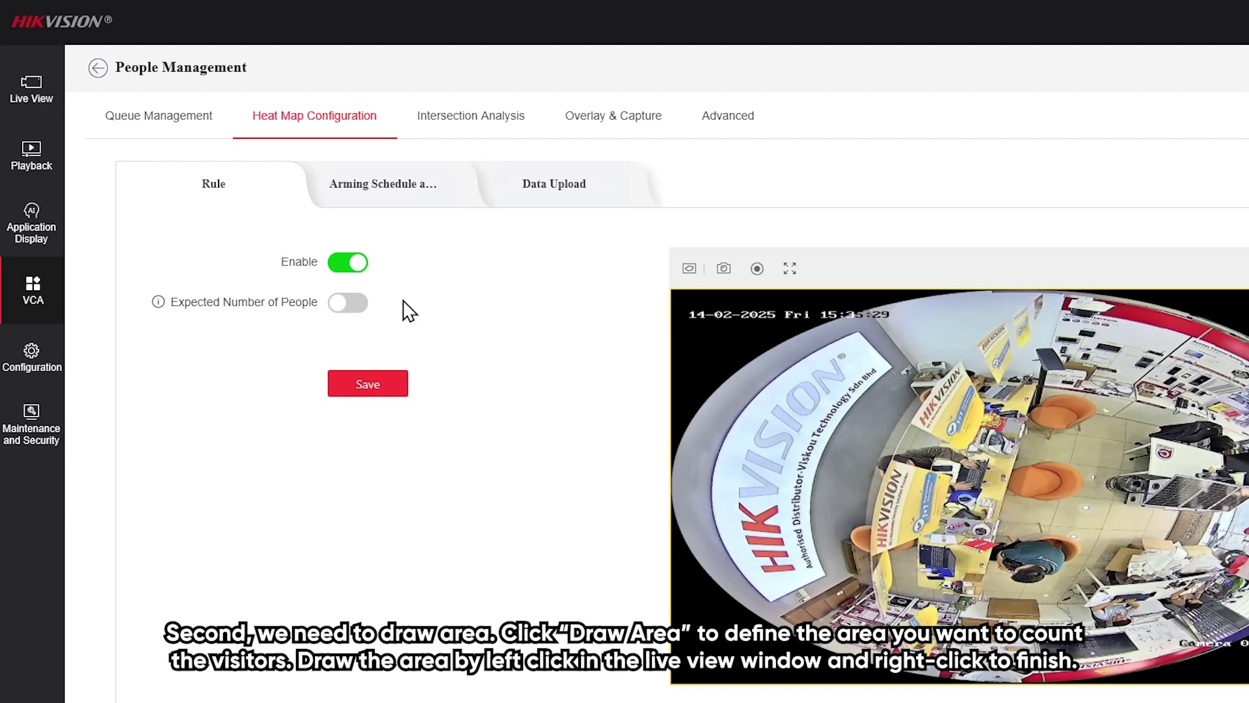
pyautogui.click(689, 268)
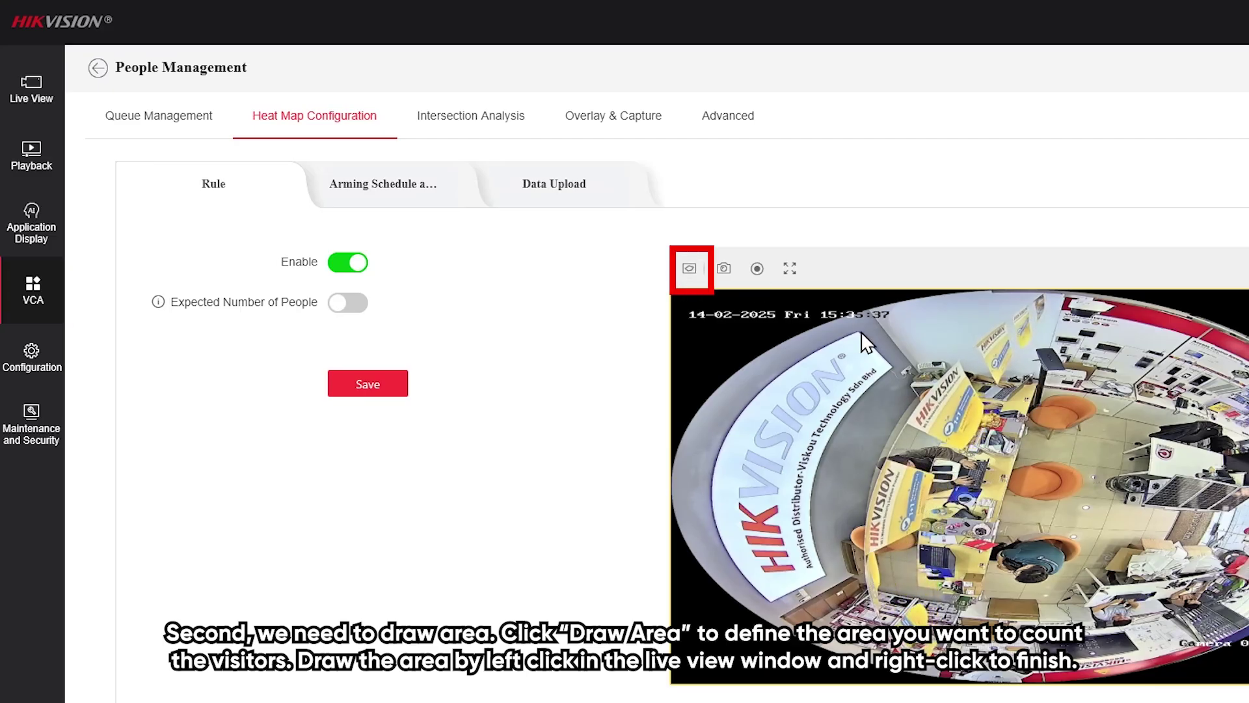
pyautogui.click(897, 346)
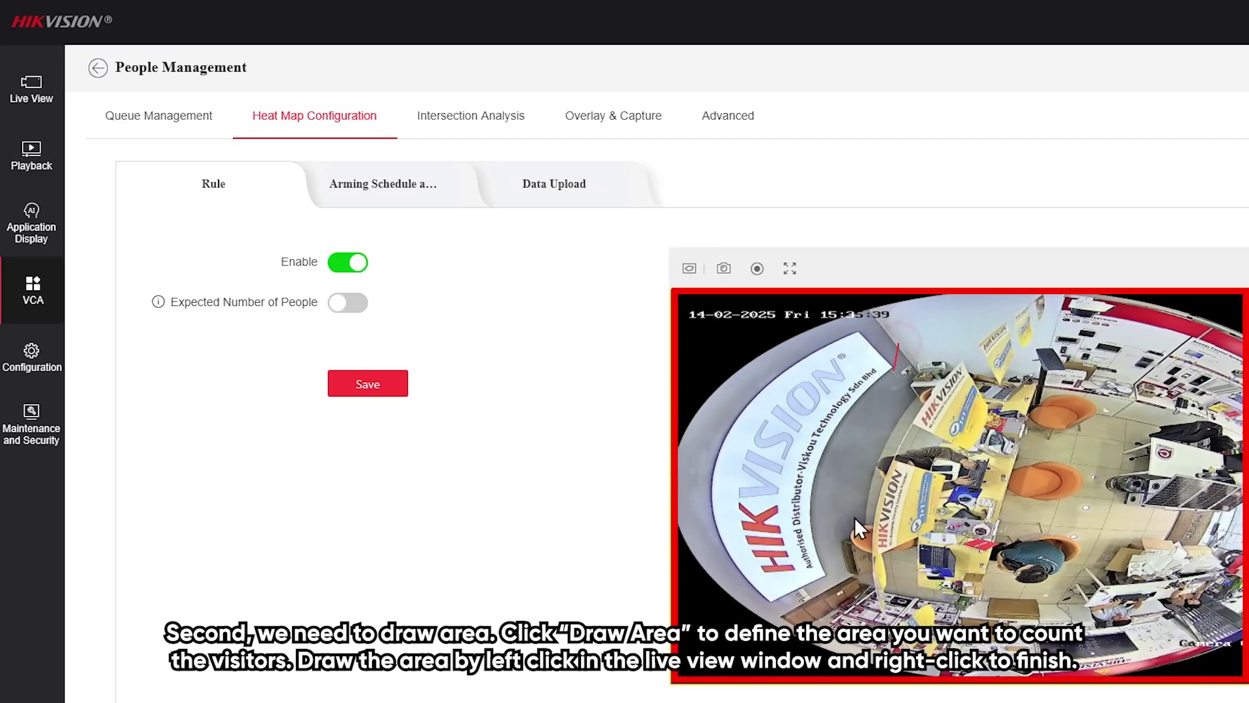
pyautogui.click(840, 612)
pyautogui.click(1144, 630)
pyautogui.click(1246, 560)
pyautogui.click(1246, 376)
pyautogui.rightClick(1070, 353)
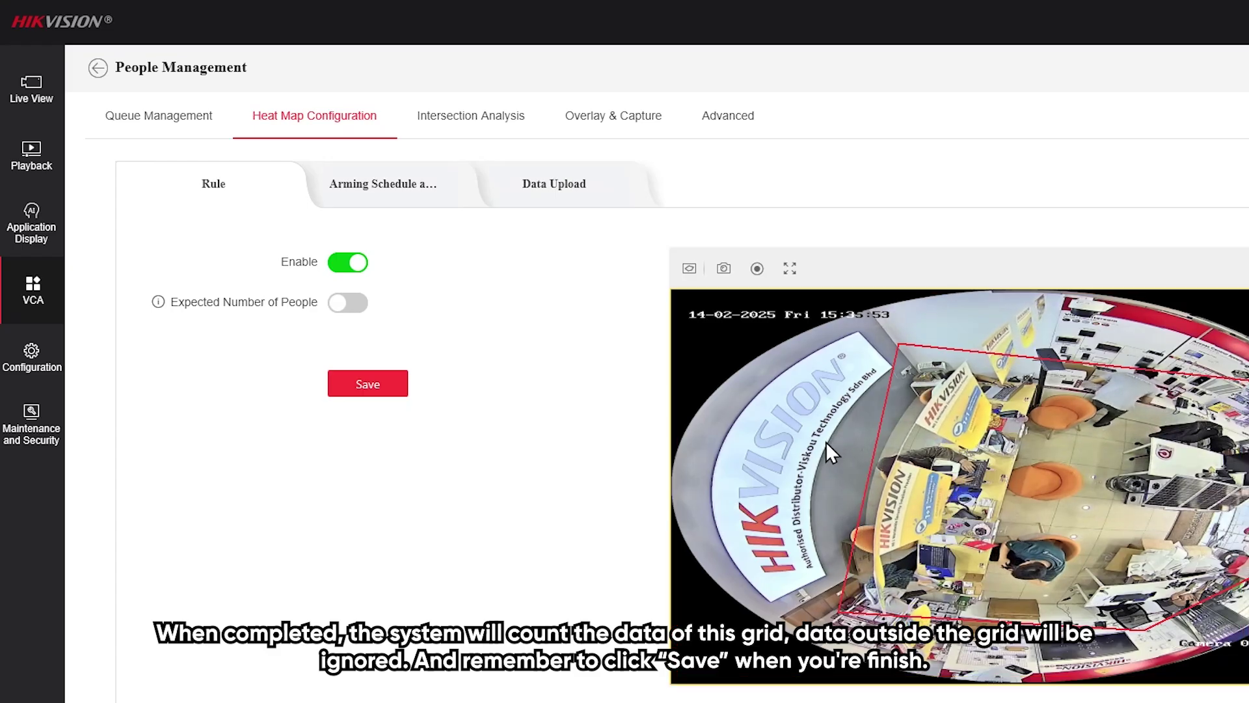
pyautogui.click(371, 387)
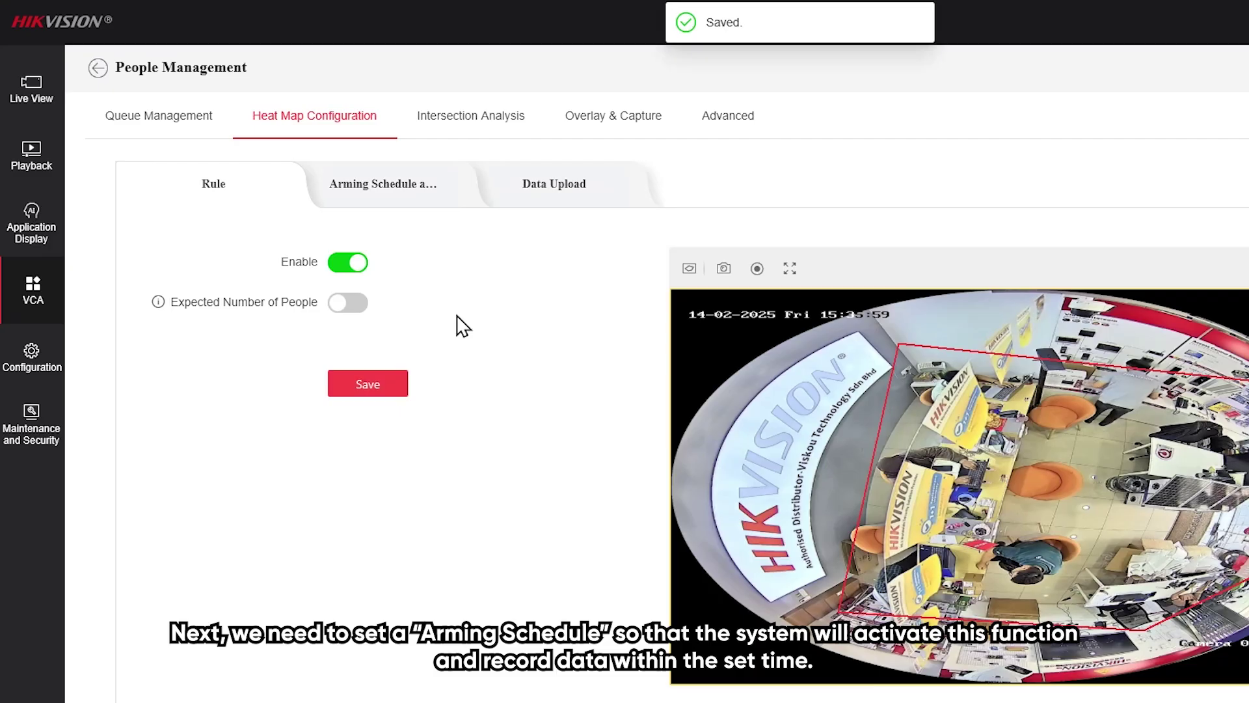
# - Save an 08:00–20:00 daily arming schedule with Notify Surveillance Center kept on
pyautogui.click(394, 190)
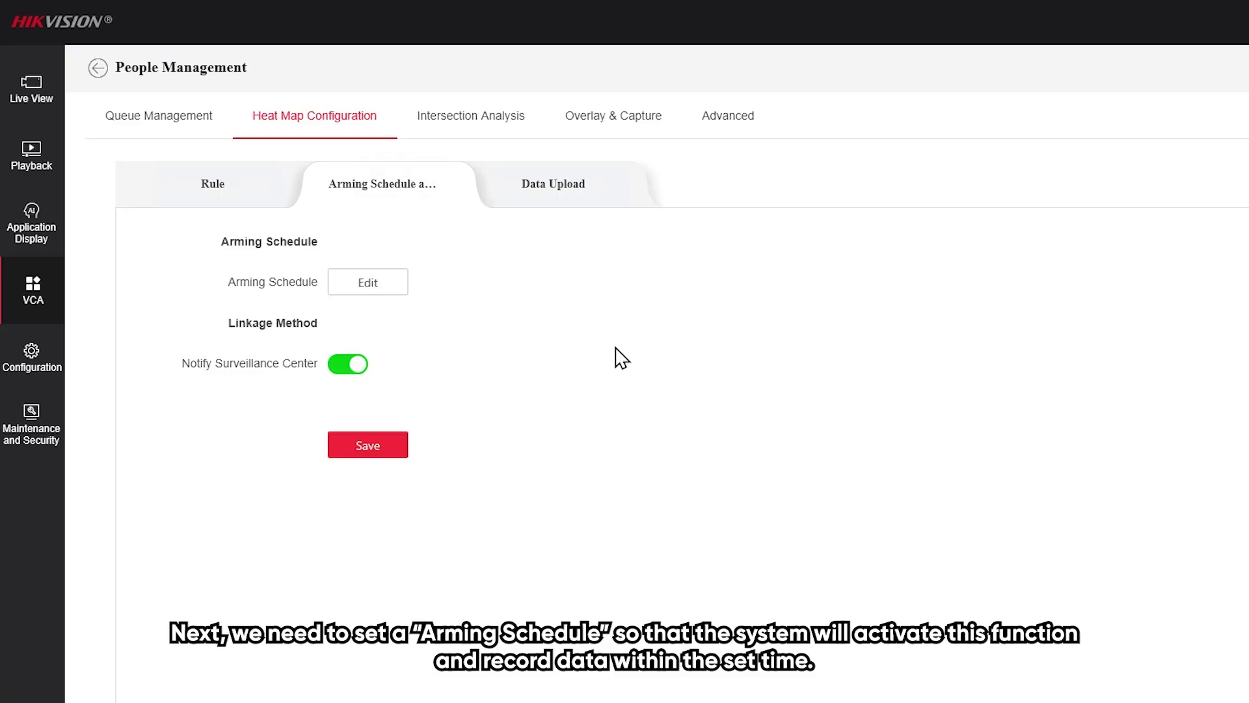
pyautogui.click(366, 280)
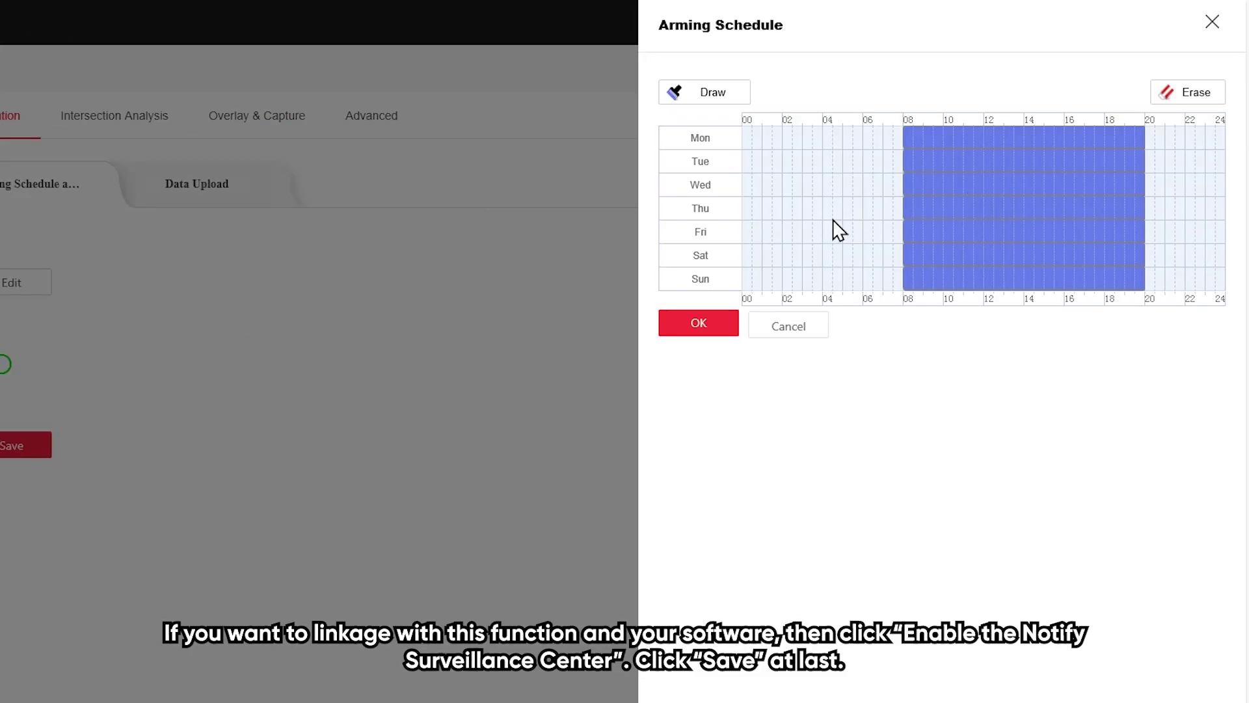
pyautogui.click(711, 328)
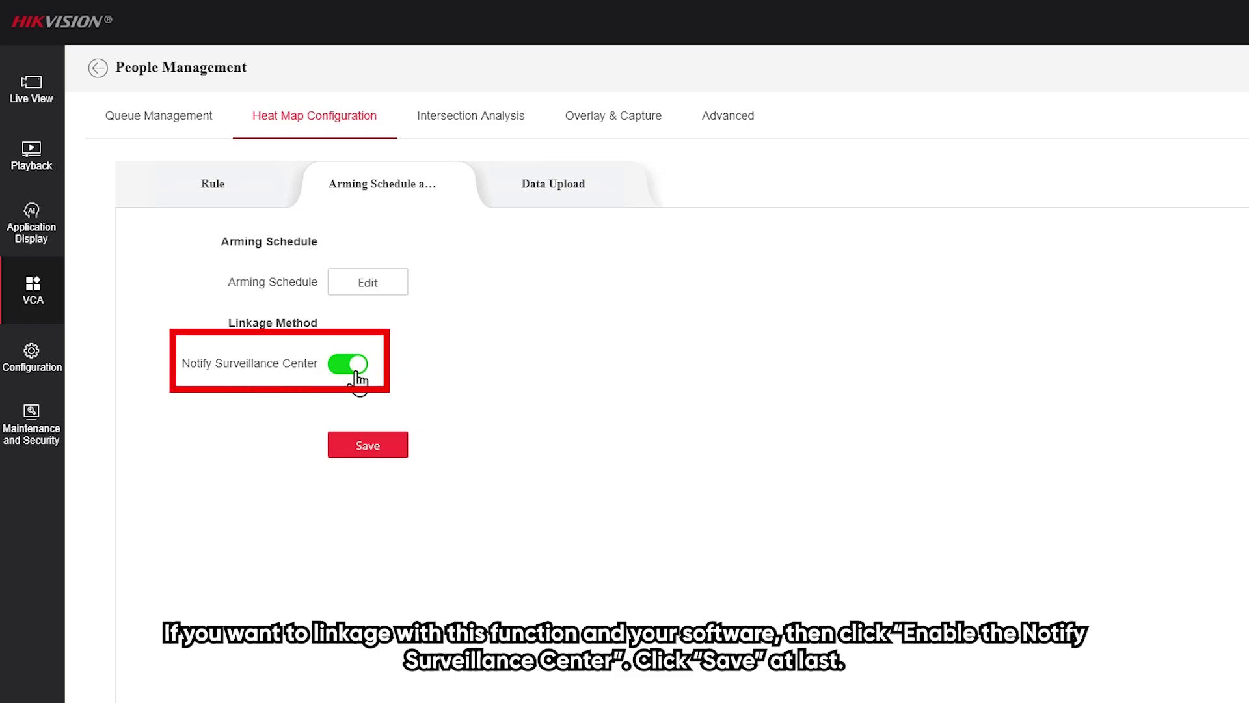
pyautogui.click(381, 455)
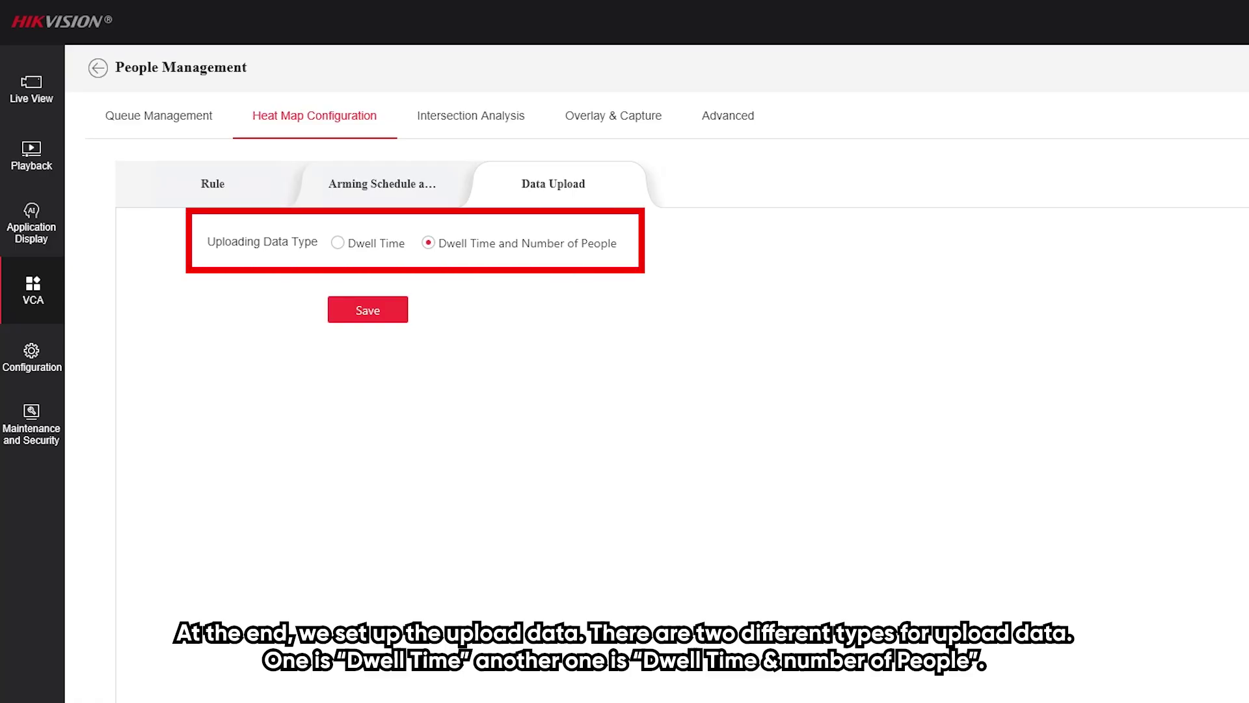
# - Save the heat map upload data type as Dwell Time and Number of People
pyautogui.click(362, 244)
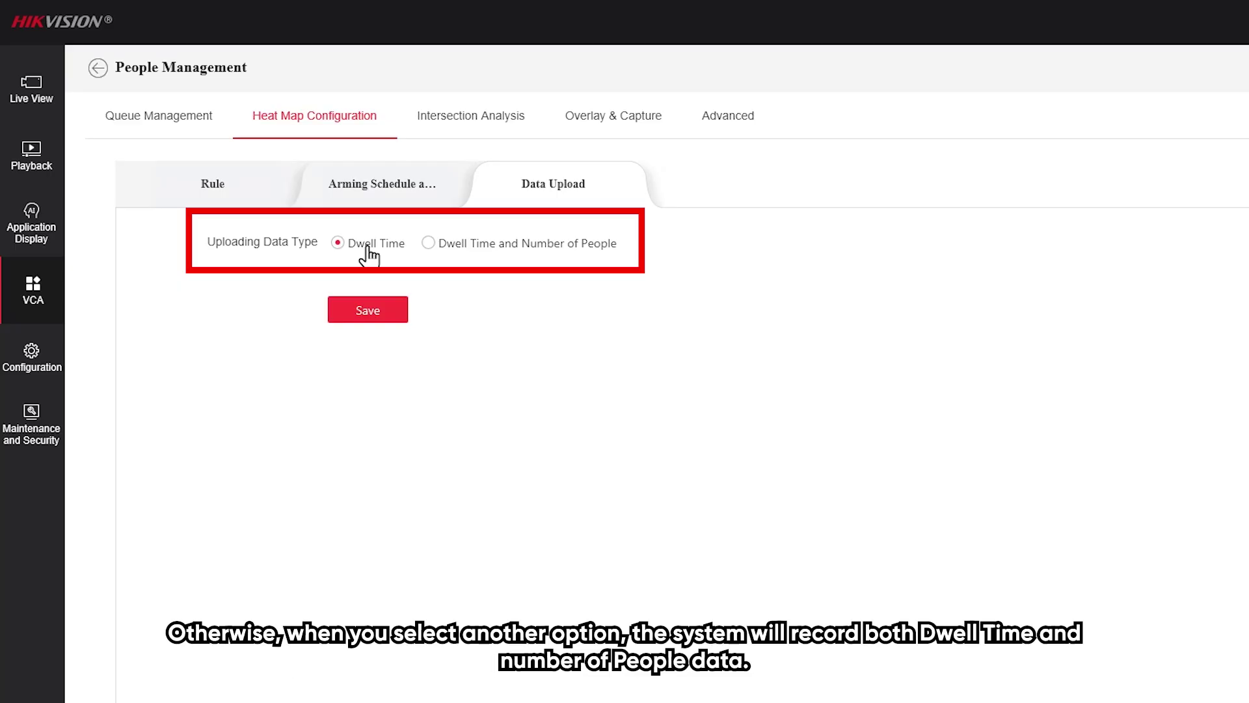
pyautogui.click(547, 259)
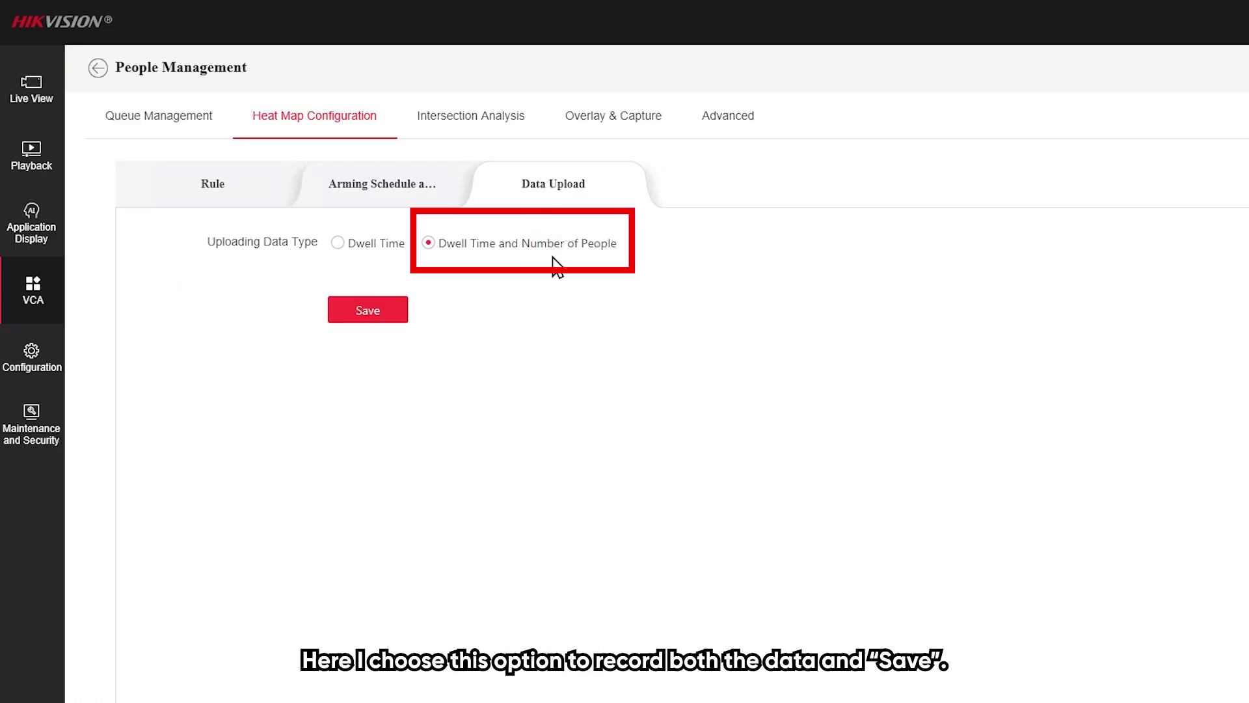
pyautogui.click(372, 327)
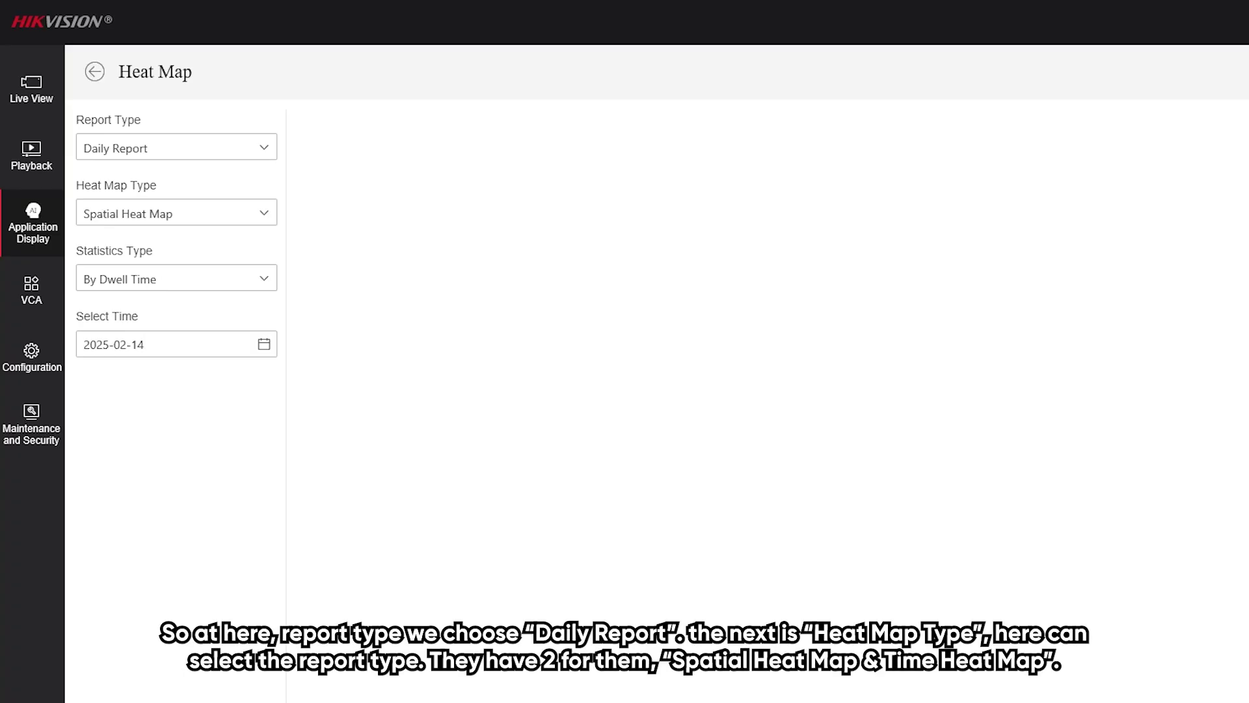
# - Search a Daily Report, Spatial Heat Map by Dwell Time for 2025/02/14
pyautogui.click(268, 148)
pyautogui.click(147, 181)
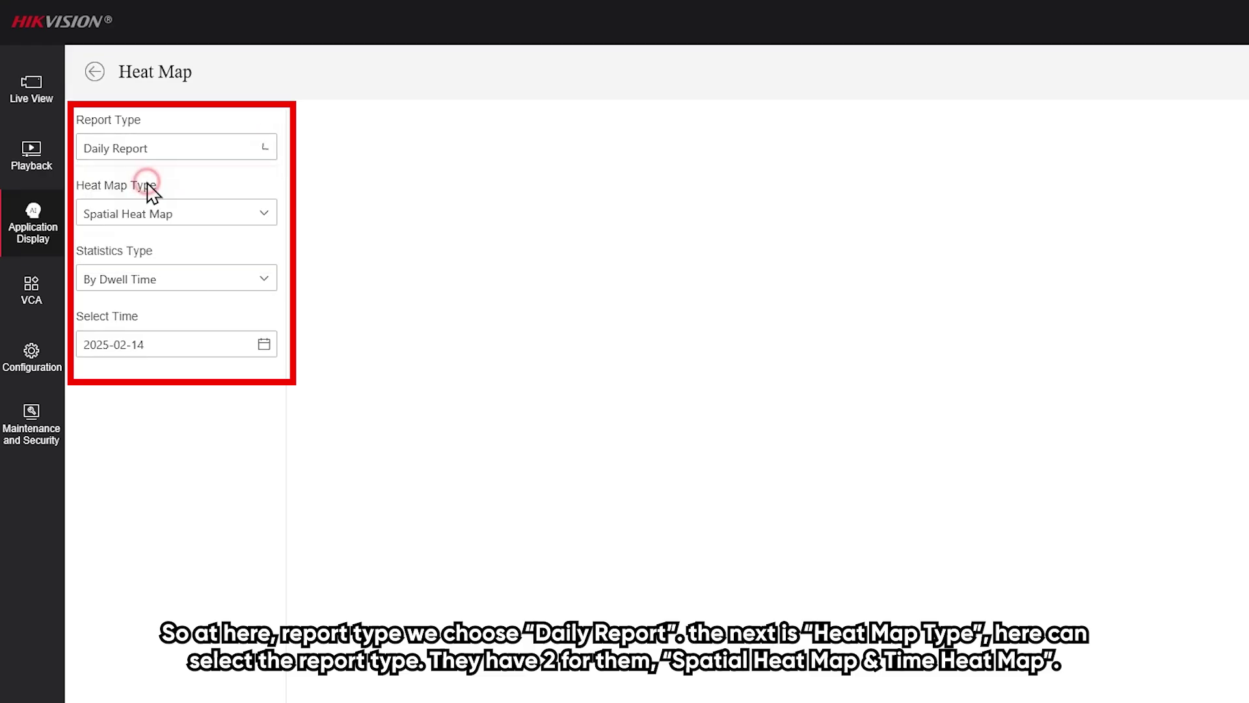
pyautogui.click(262, 214)
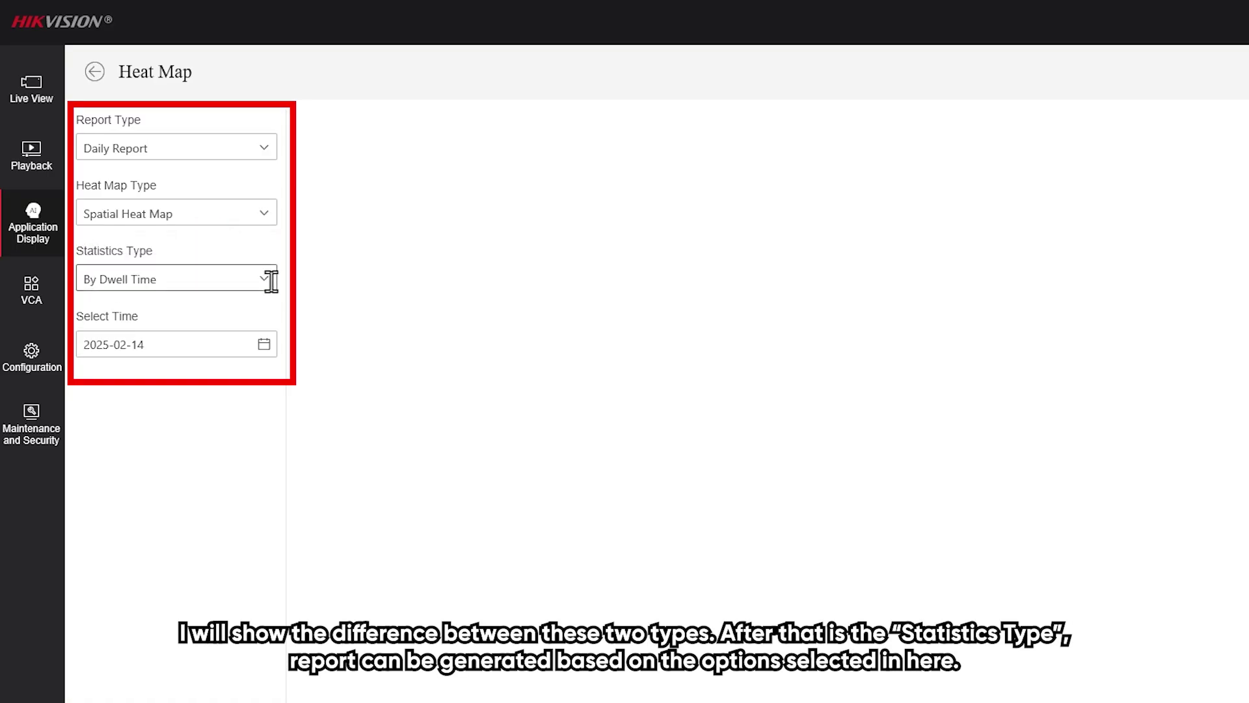
pyautogui.click(264, 278)
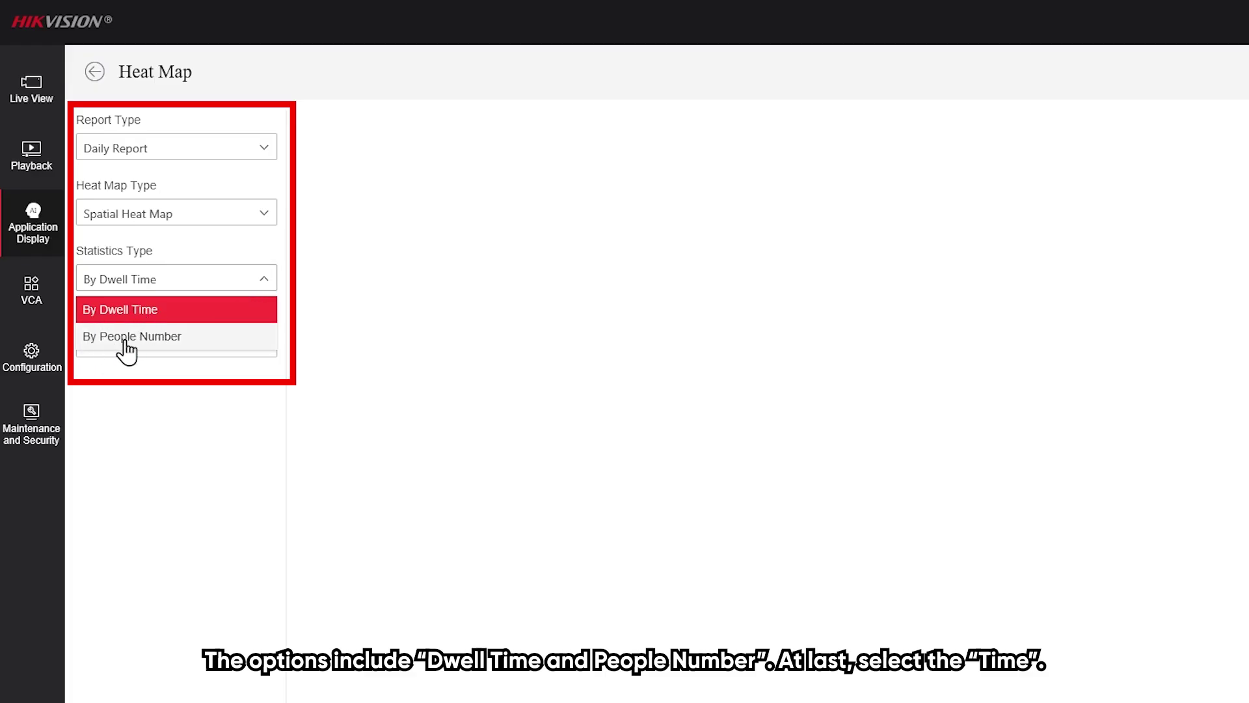
pyautogui.click(168, 311)
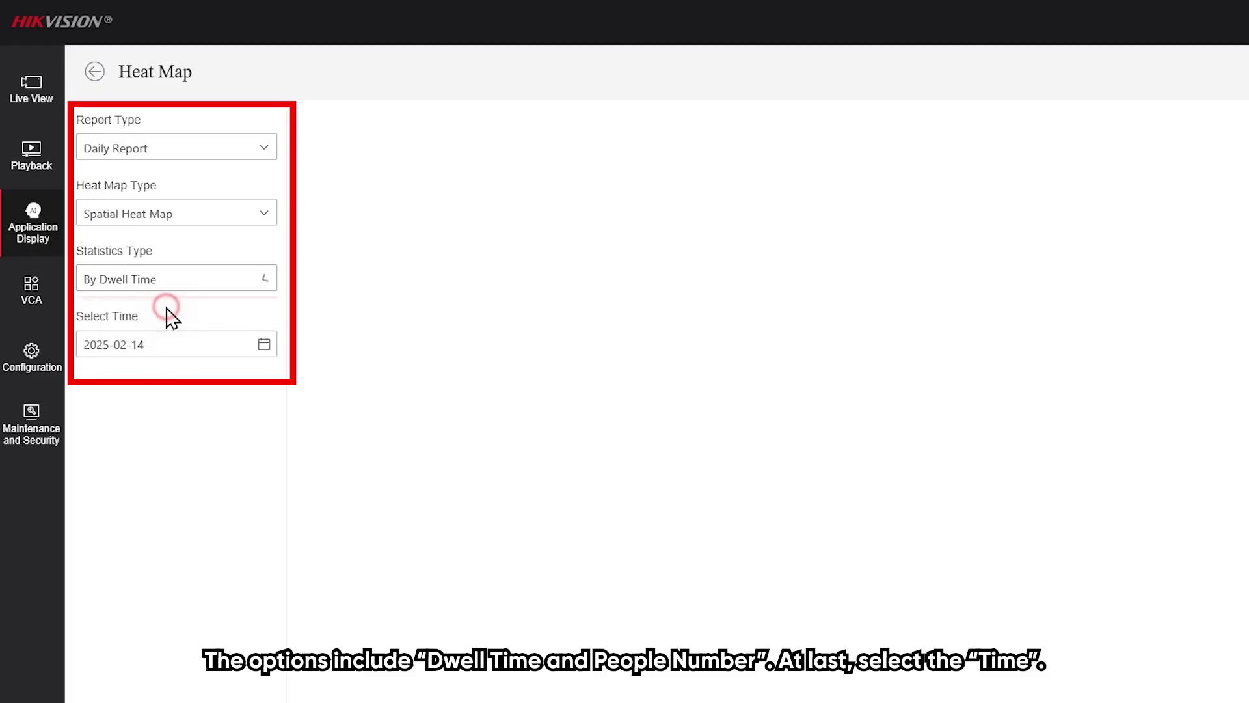
pyautogui.click(262, 343)
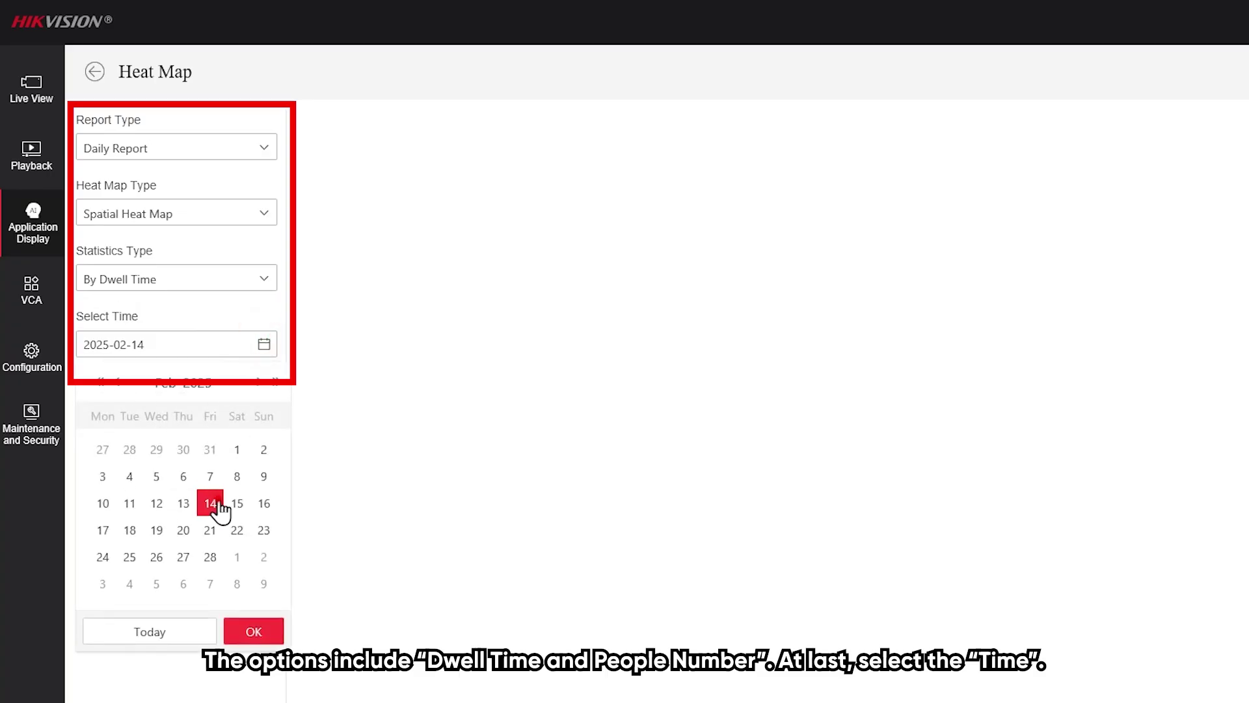
pyautogui.click(195, 633)
pyautogui.click(247, 631)
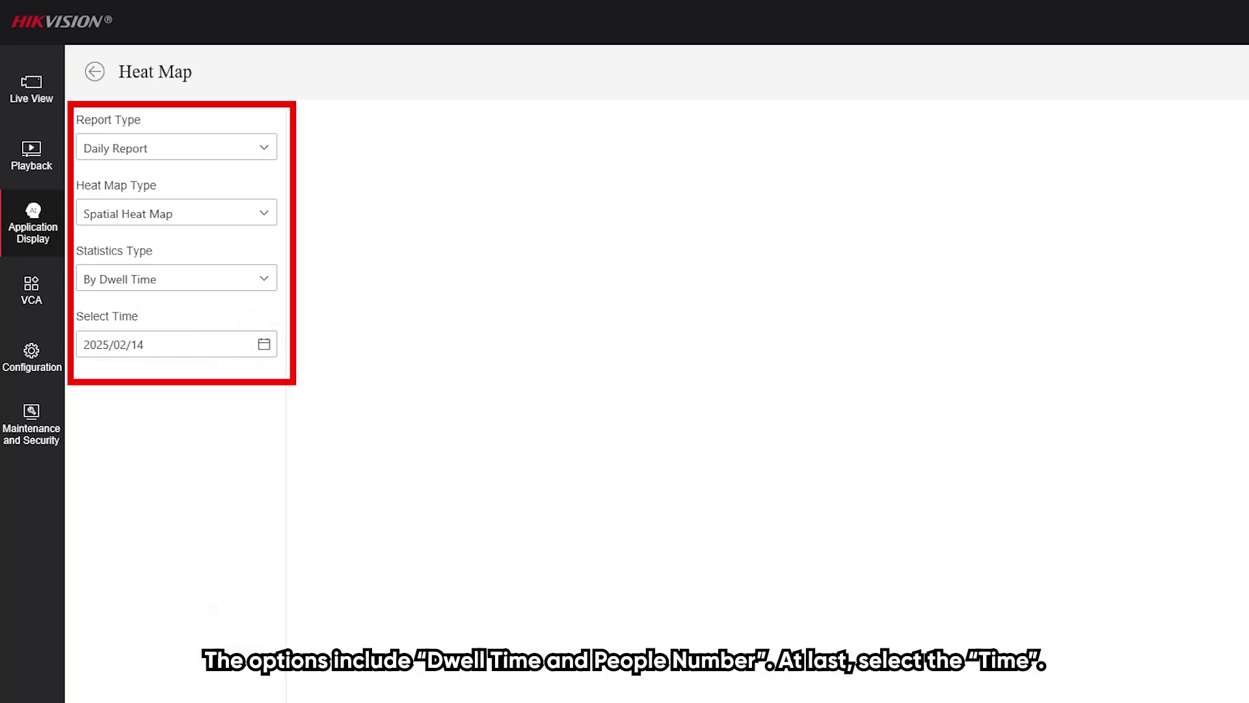
pyautogui.click(190, 680)
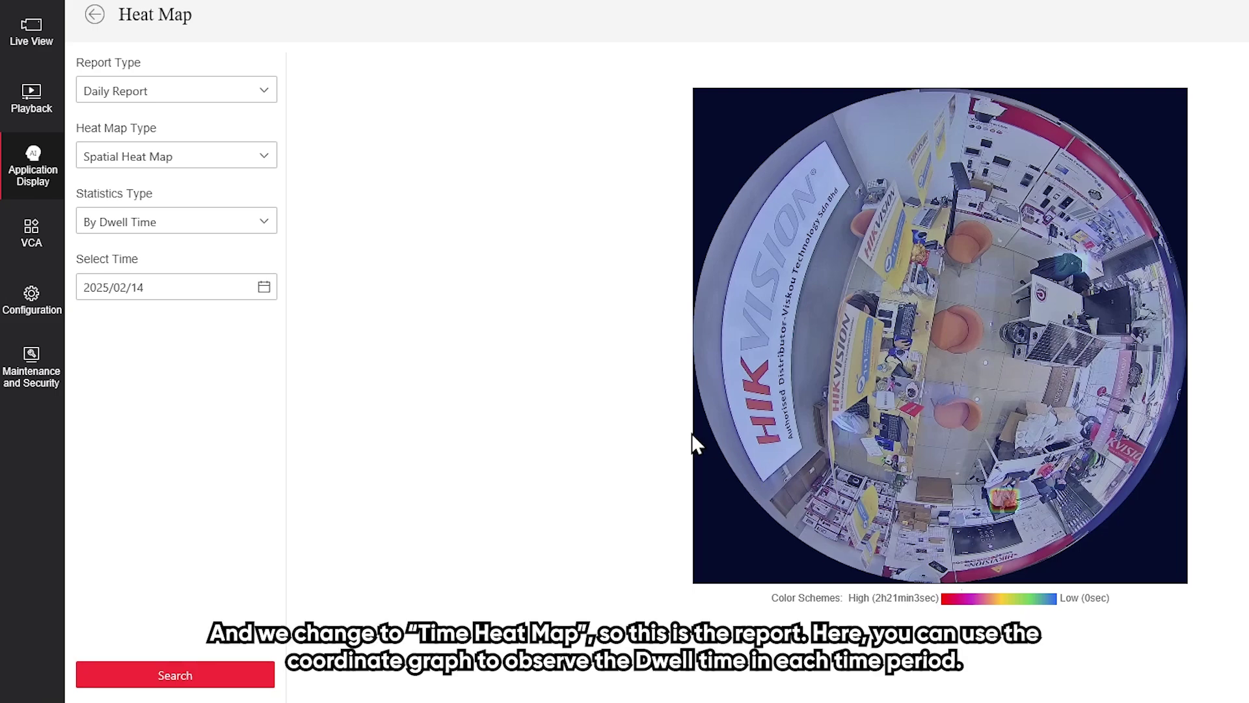
# - Show the dwell-time report as an hourly Time Heat Map and read its values
pyautogui.click(264, 156)
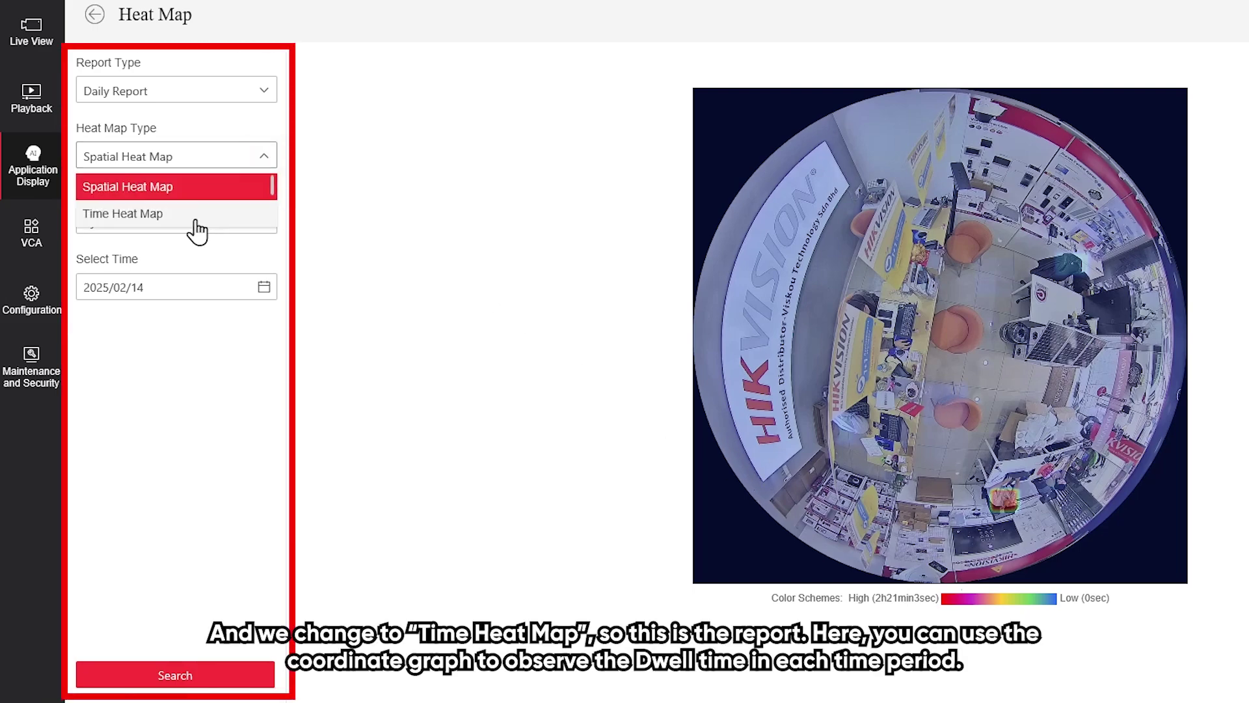
pyautogui.click(189, 214)
pyautogui.click(193, 670)
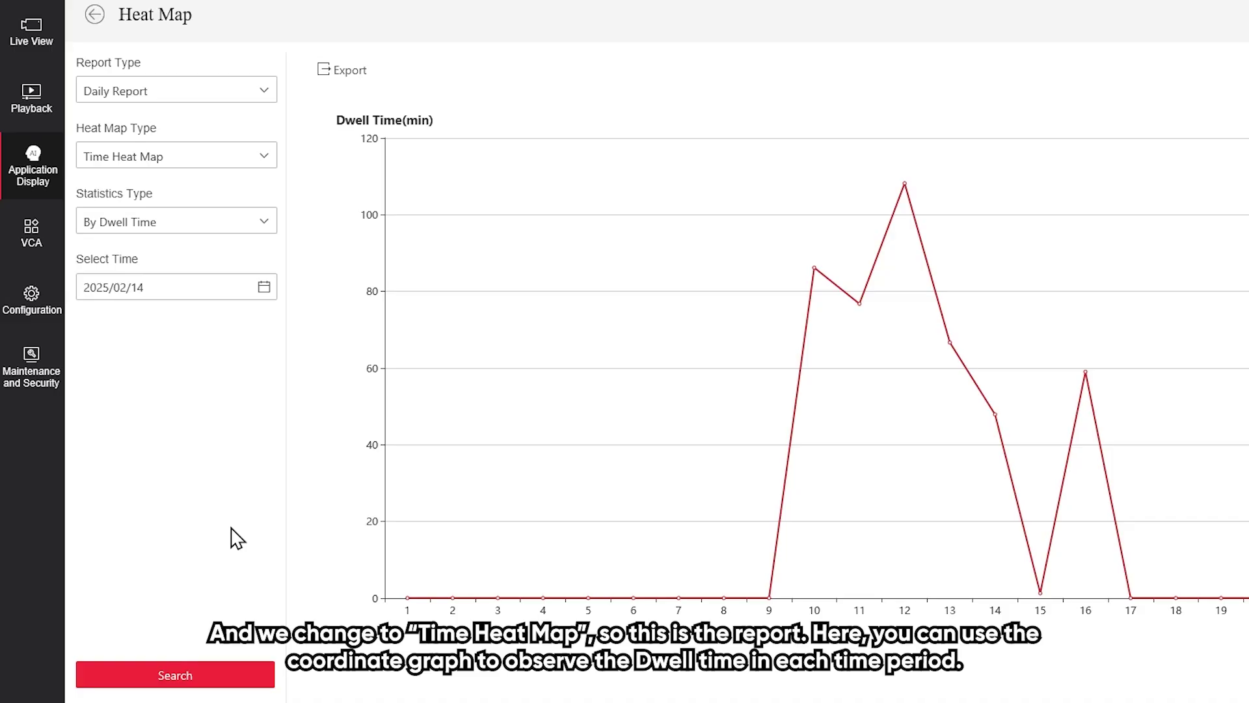
pyautogui.moveTo(857, 224)
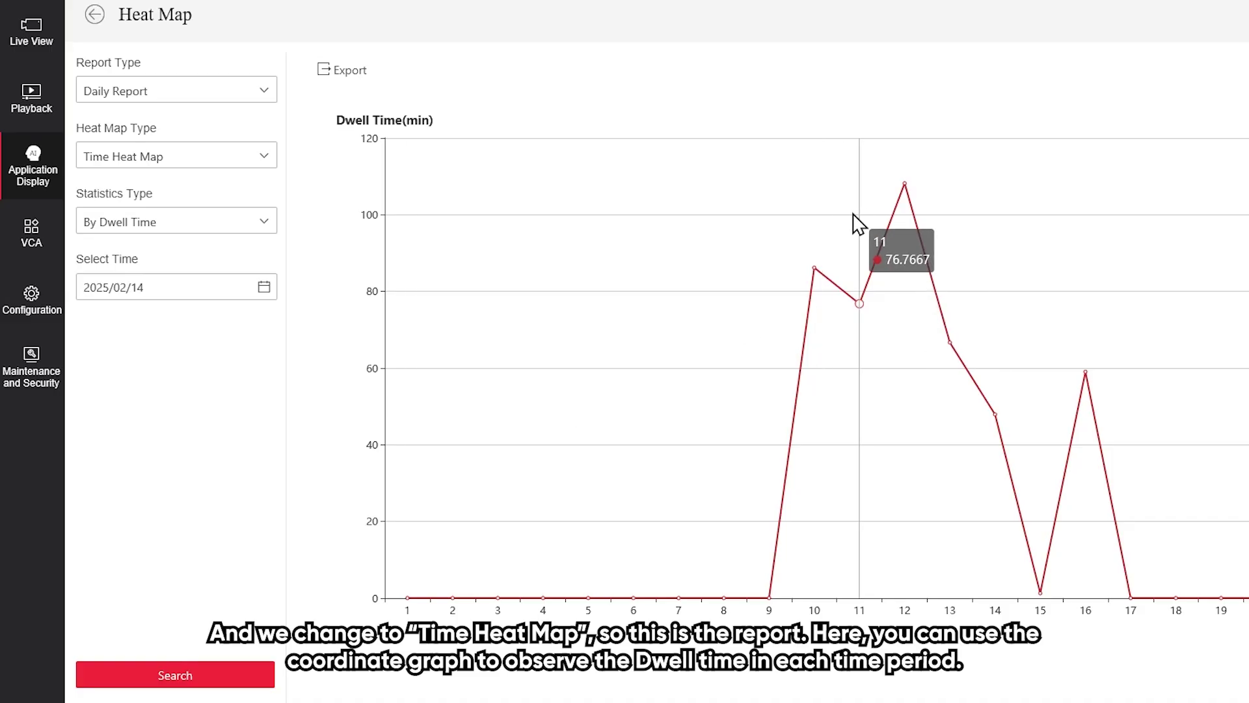
pyautogui.moveTo(972, 177)
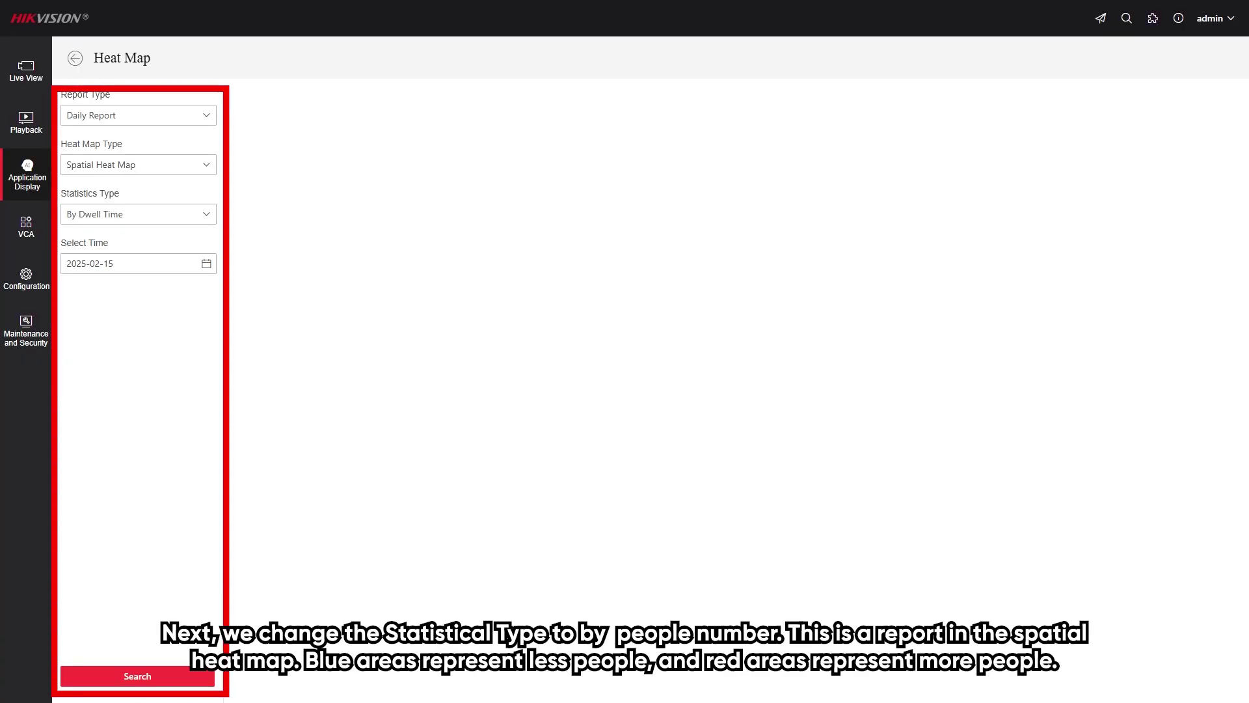
# - Search a Spatial Heat Map by People Number for 2025-02-15, peaking at 33 people
pyautogui.click(198, 215)
pyautogui.click(136, 265)
pyautogui.click(126, 677)
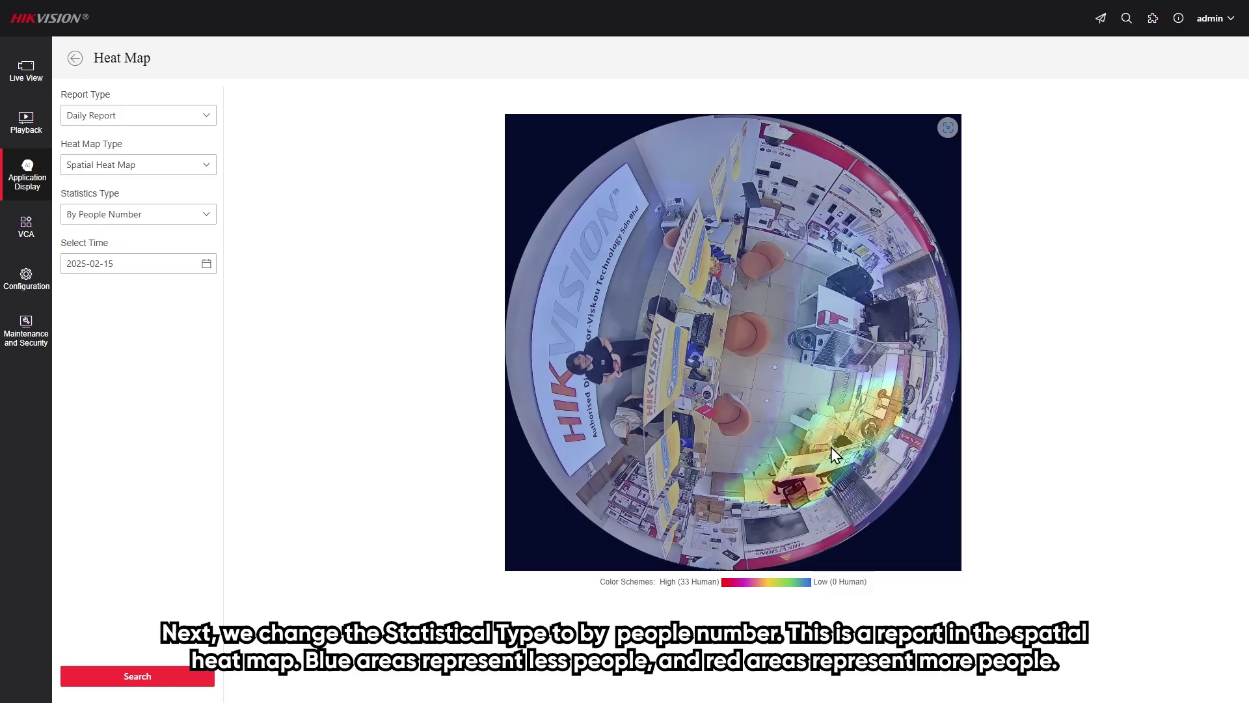
pyautogui.click(204, 165)
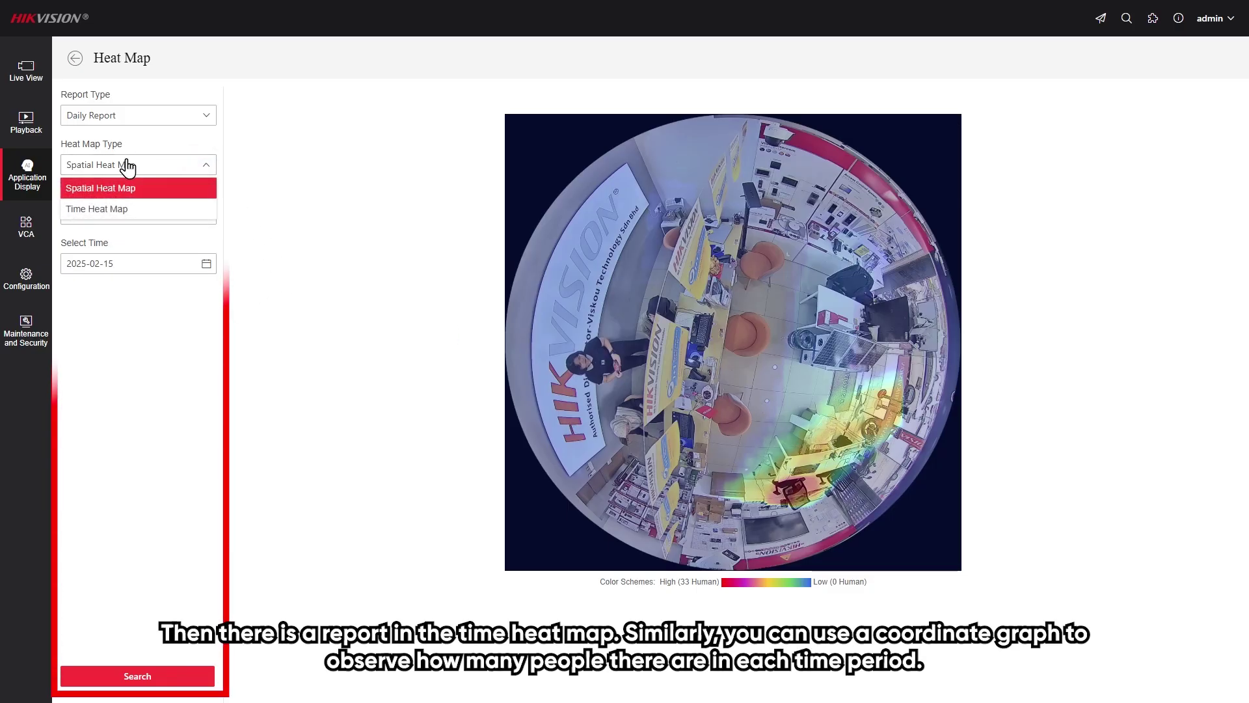
# - Show the people-number report as an hourly Time Heat Map and read the counts
pyautogui.click(119, 215)
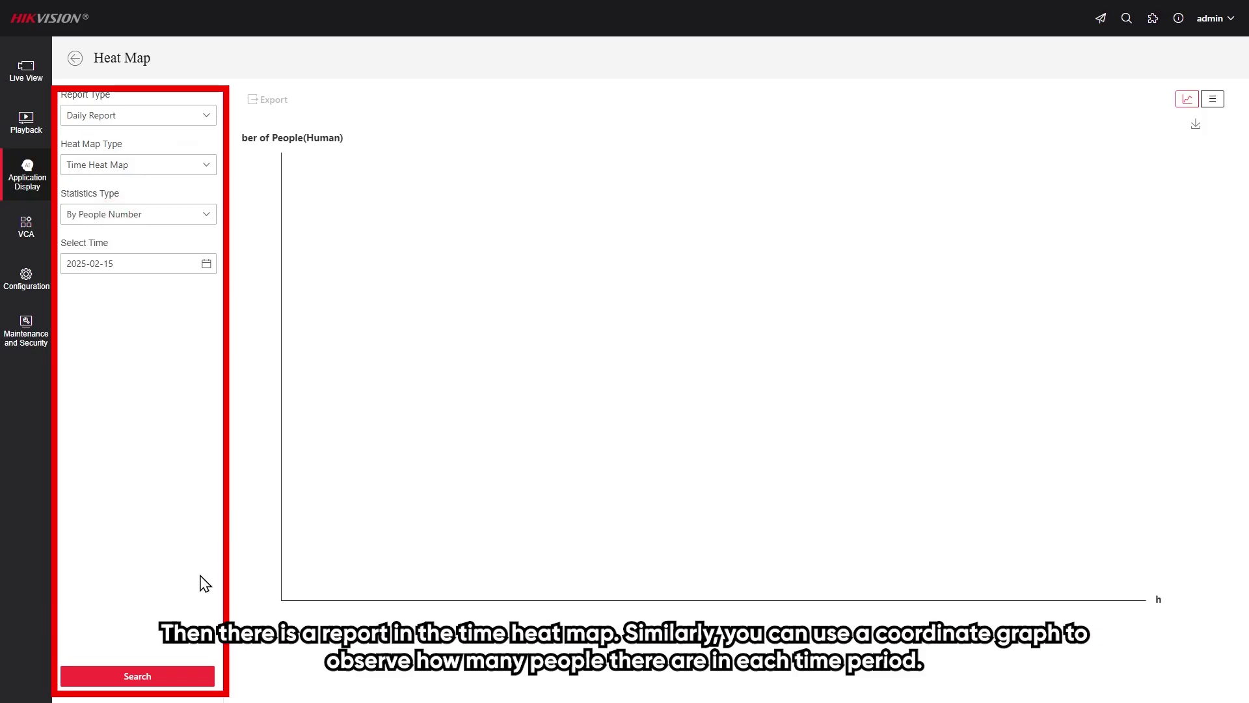
pyautogui.click(136, 674)
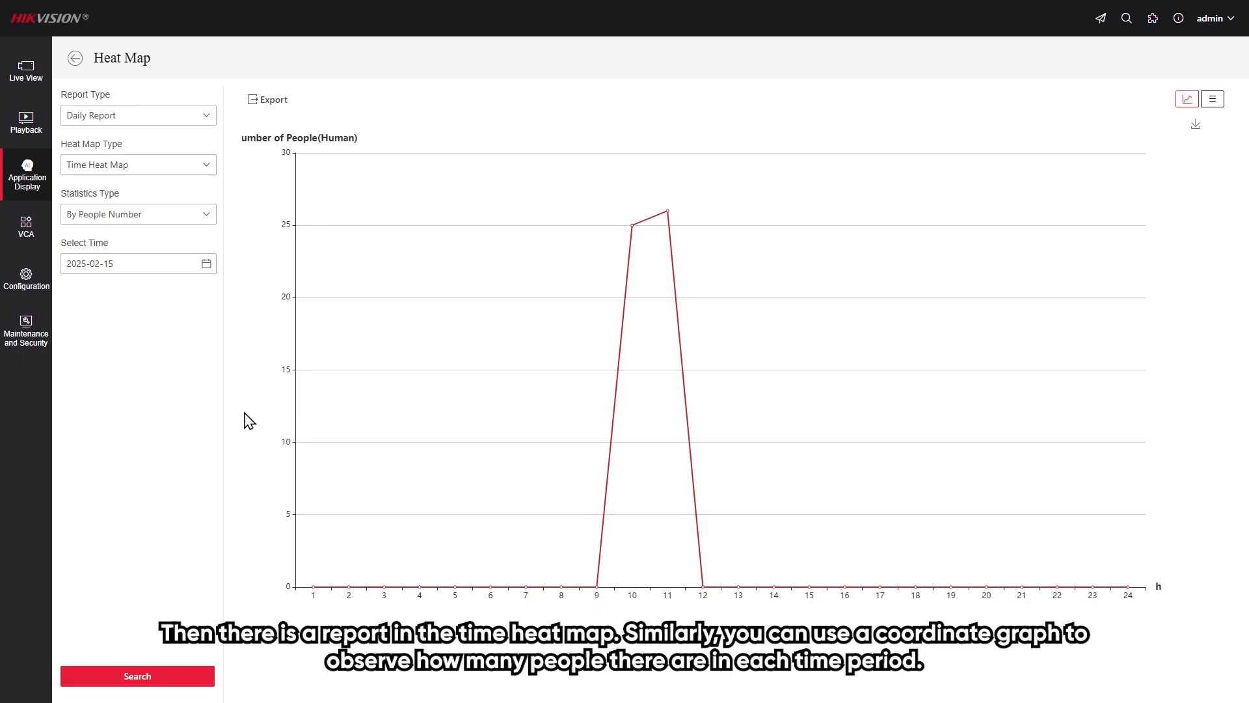
pyautogui.moveTo(719, 287)
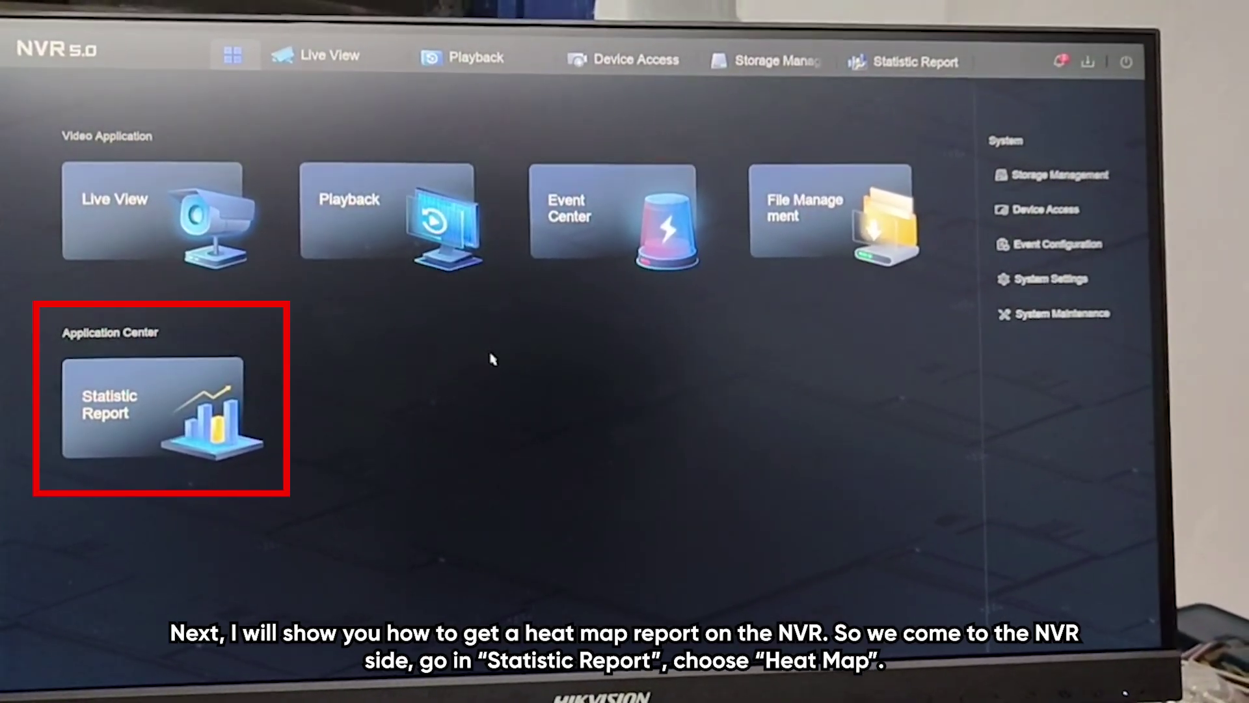
# - Open the NVR's Heat Map statistic report as a Daily Report with its date calendar
pyautogui.click(192, 410)
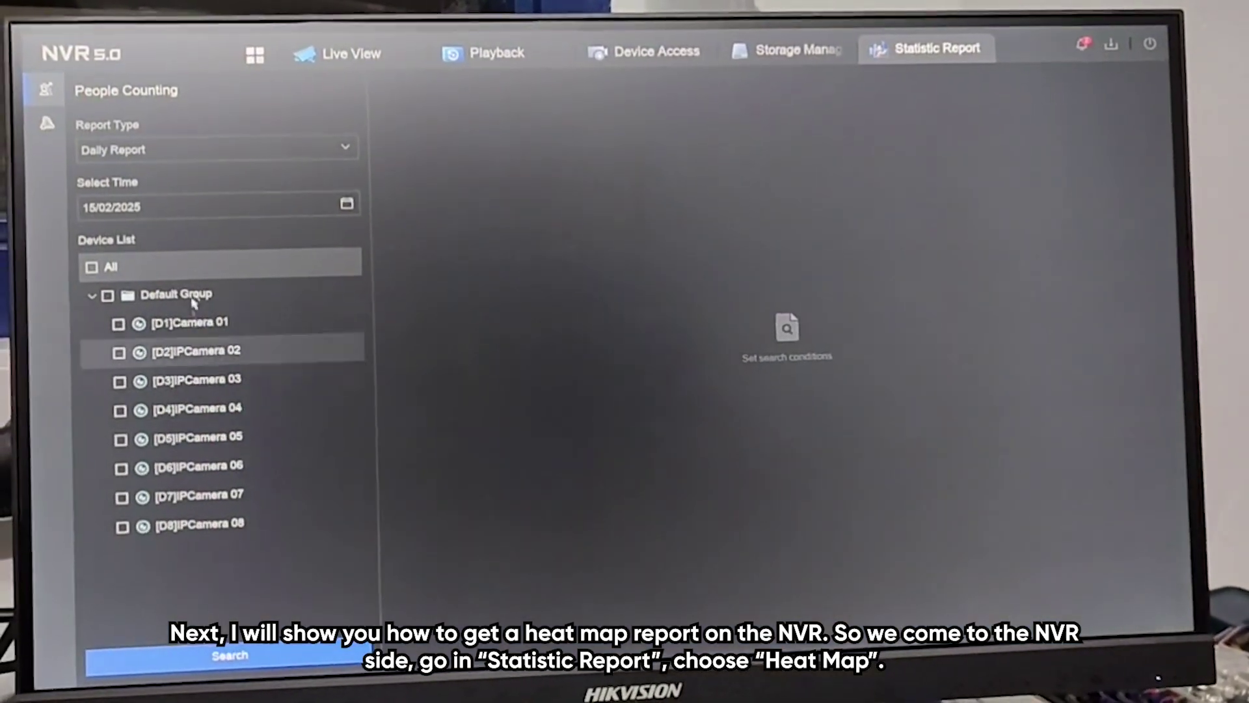
pyautogui.click(48, 121)
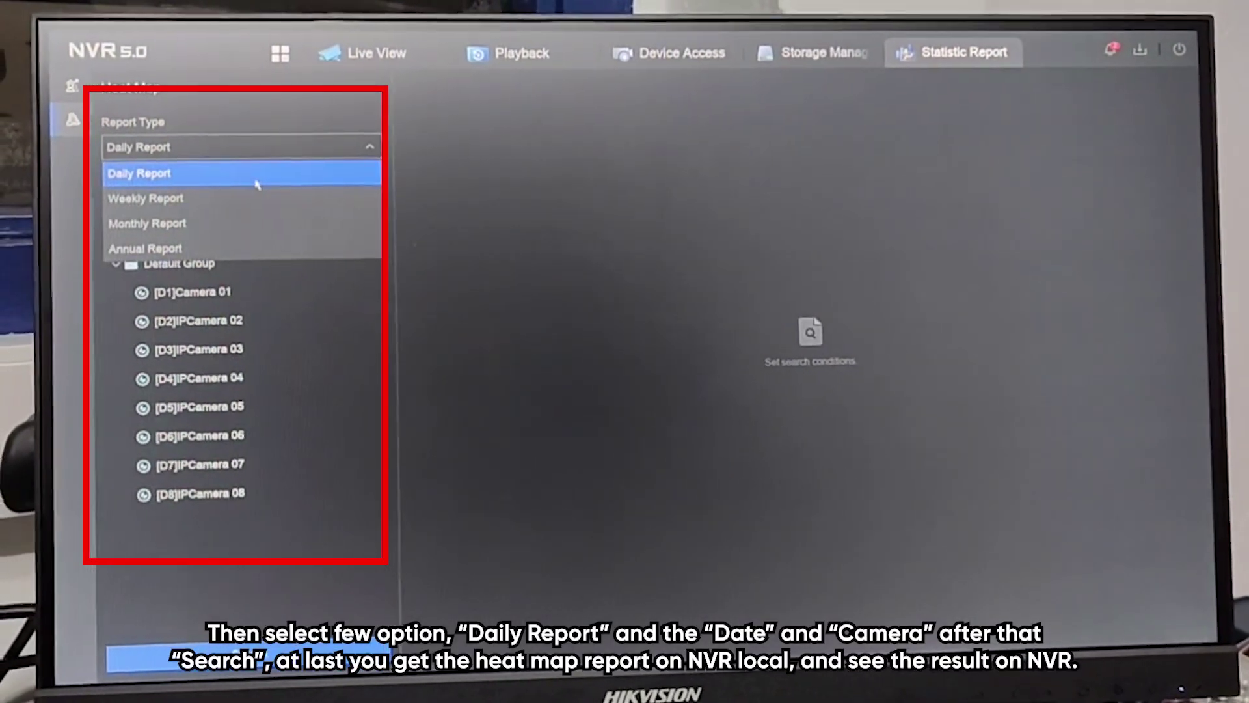
pyautogui.click(373, 200)
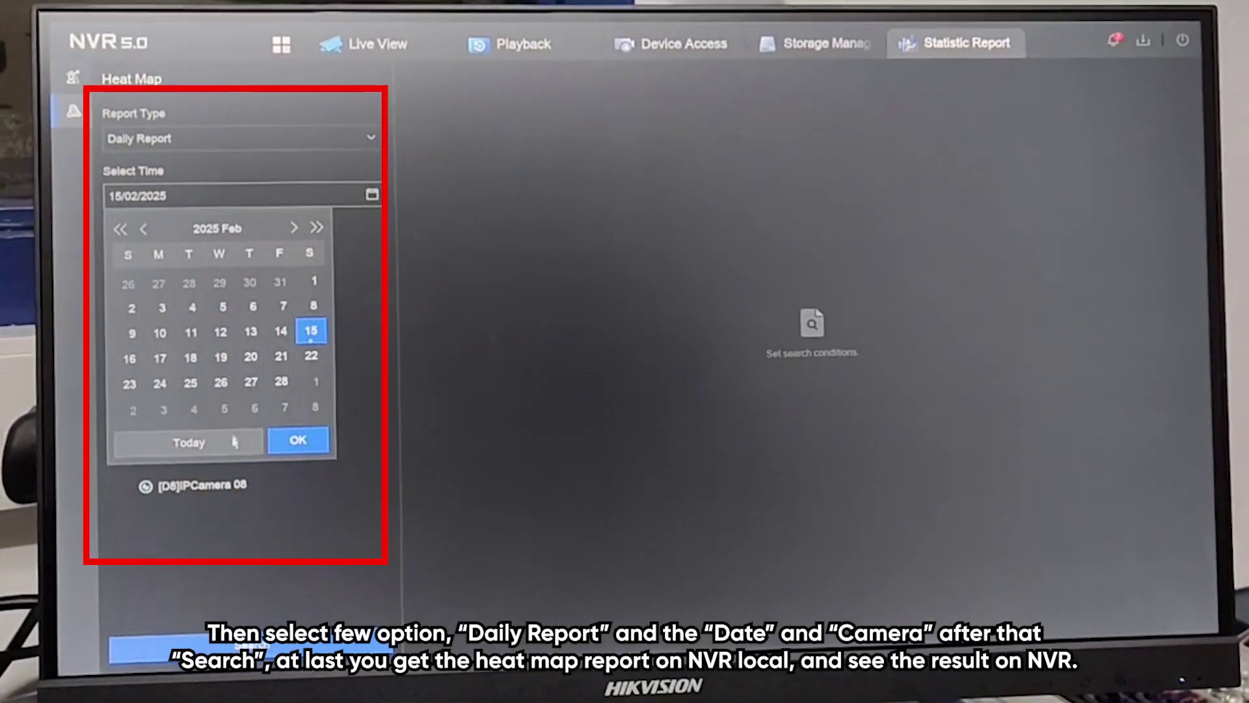